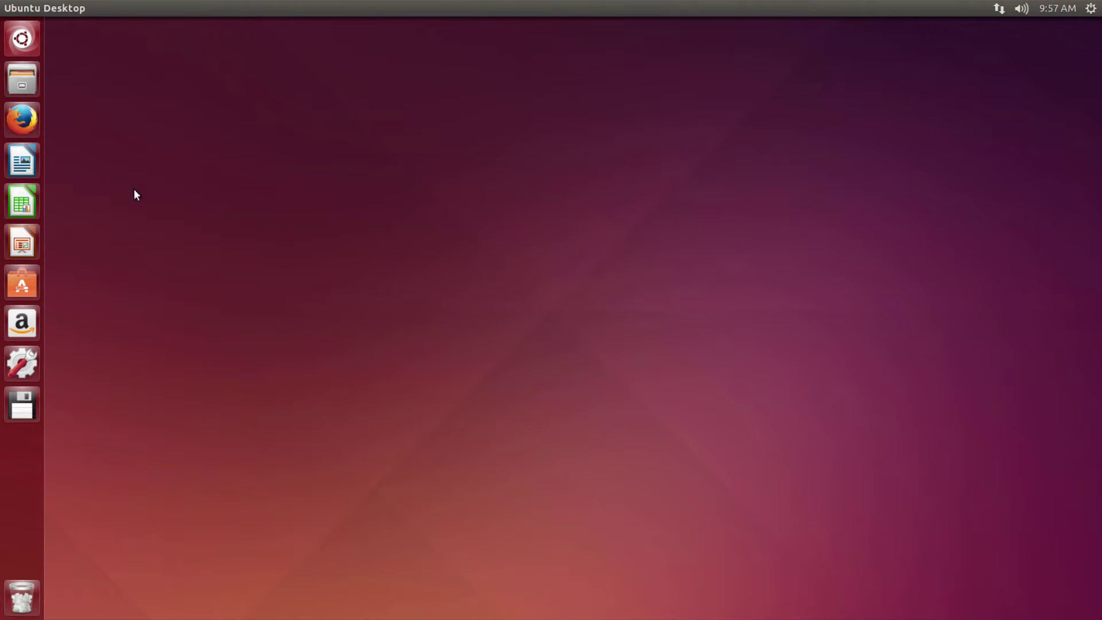
Enable the Canonical Partners repository and its source code, then reload the software list
{"action": "left_click", "coordinate": [24, 368]}
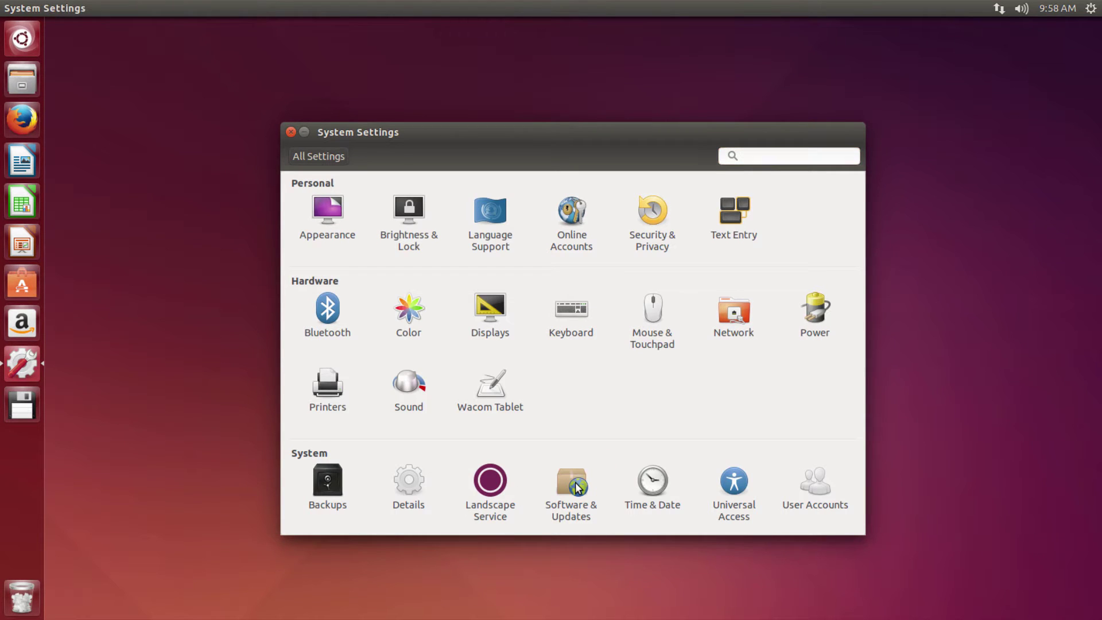
{"action": "left_click", "coordinate": [575, 482]}
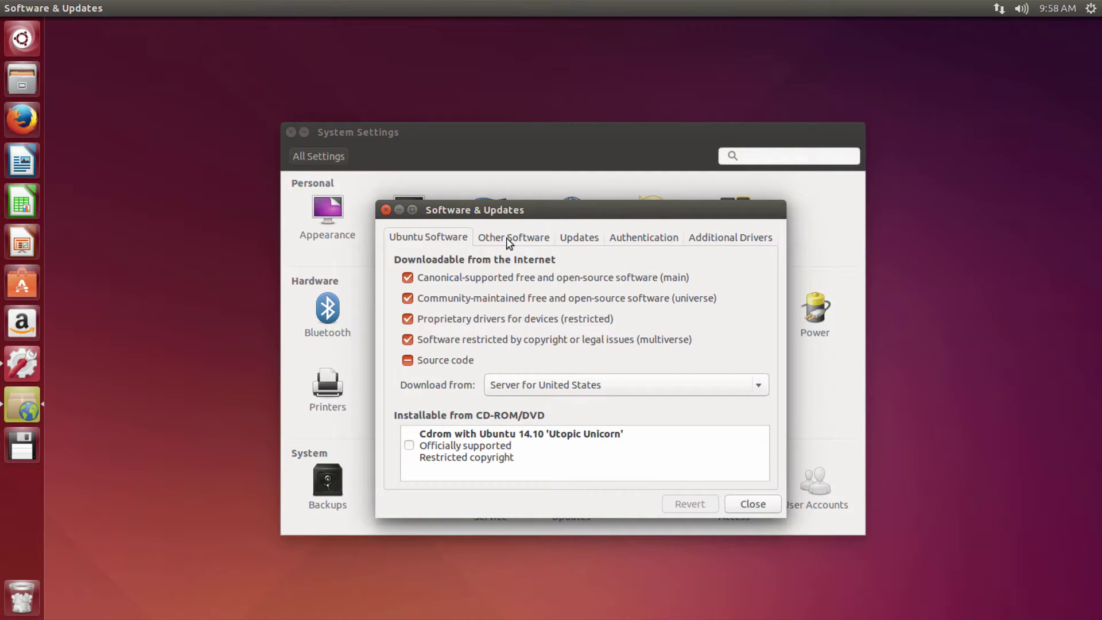
{"action": "left_click", "coordinate": [508, 244]}
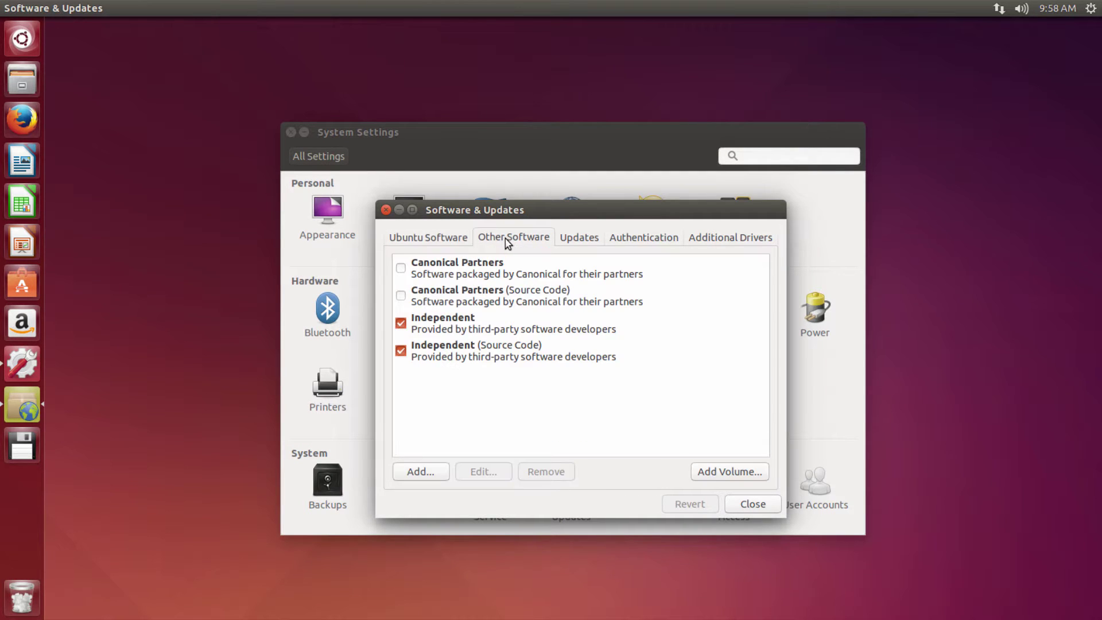
{"action": "left_click", "coordinate": [401, 267]}
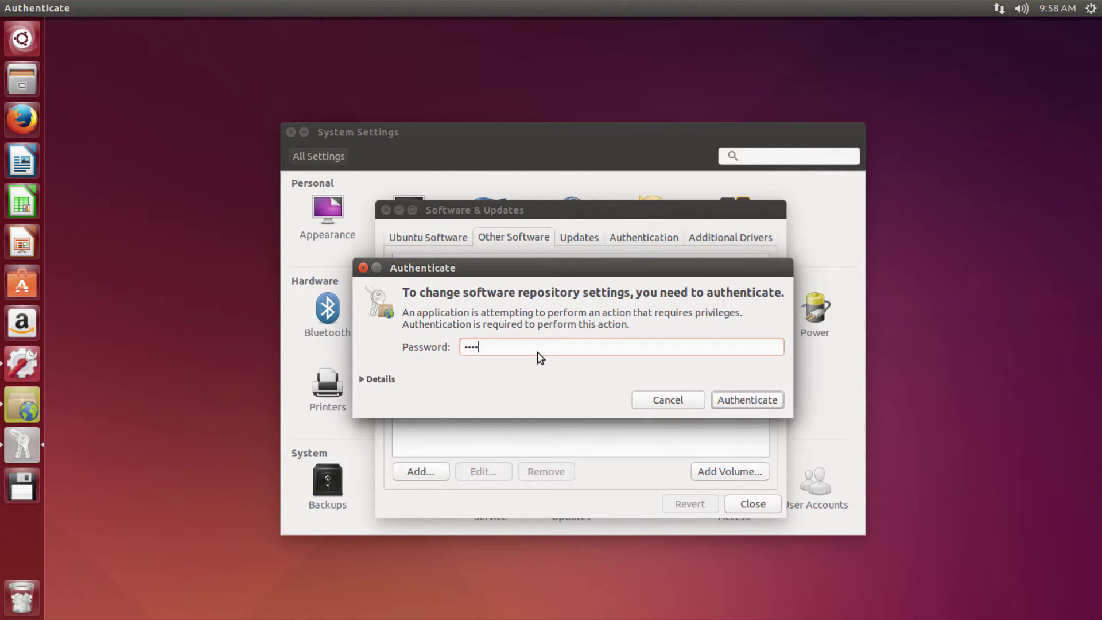
{"action": "left_click", "coordinate": [746, 399]}
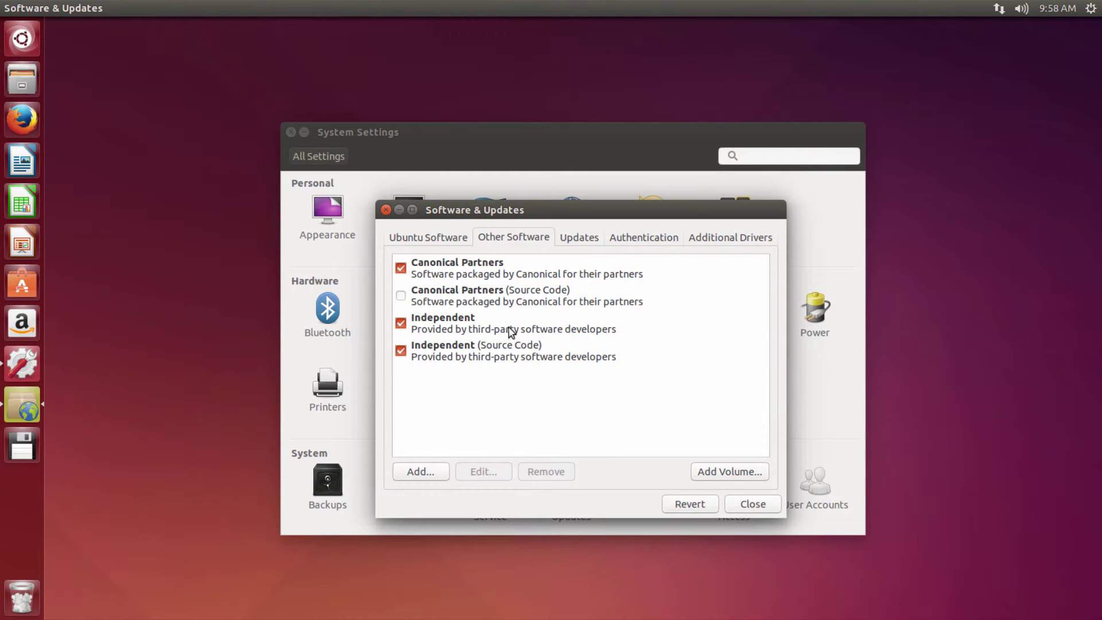
{"action": "left_click", "coordinate": [401, 296]}
{"action": "left_click", "coordinate": [750, 505]}
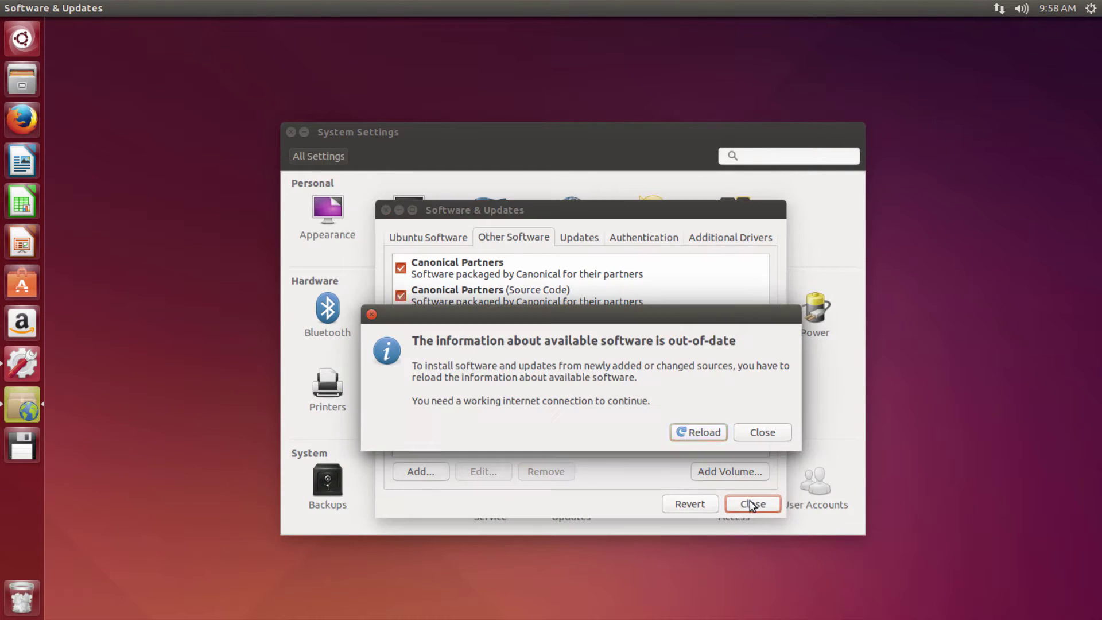
{"action": "left_click", "coordinate": [714, 433]}
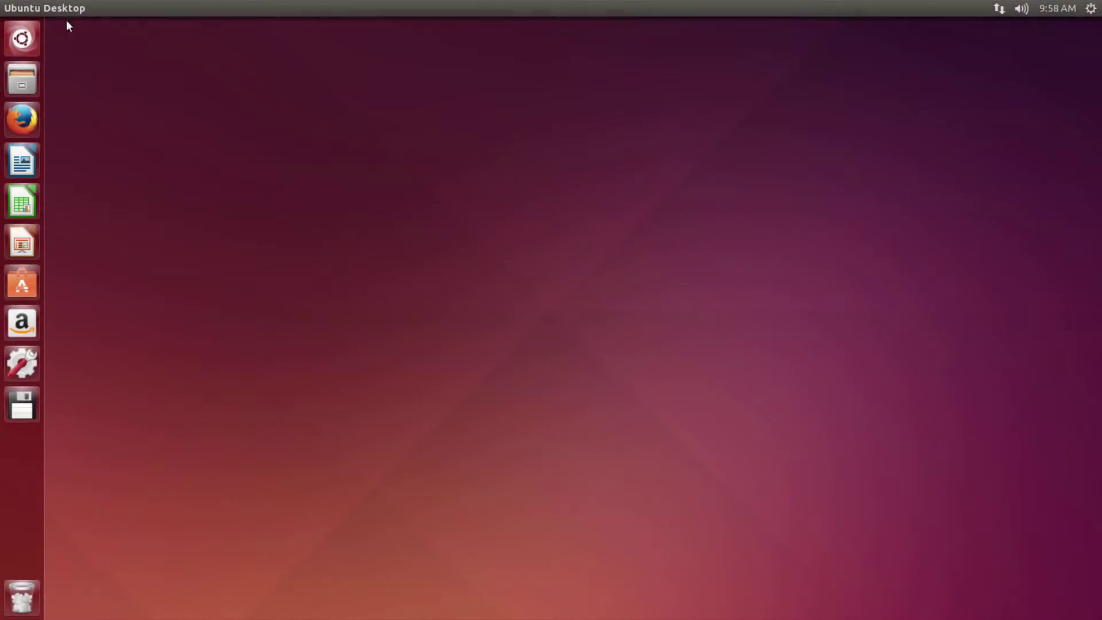
Open the Dash from the Ubuntu button at the top of the launcher
{"action": "left_click", "coordinate": [22, 38]}
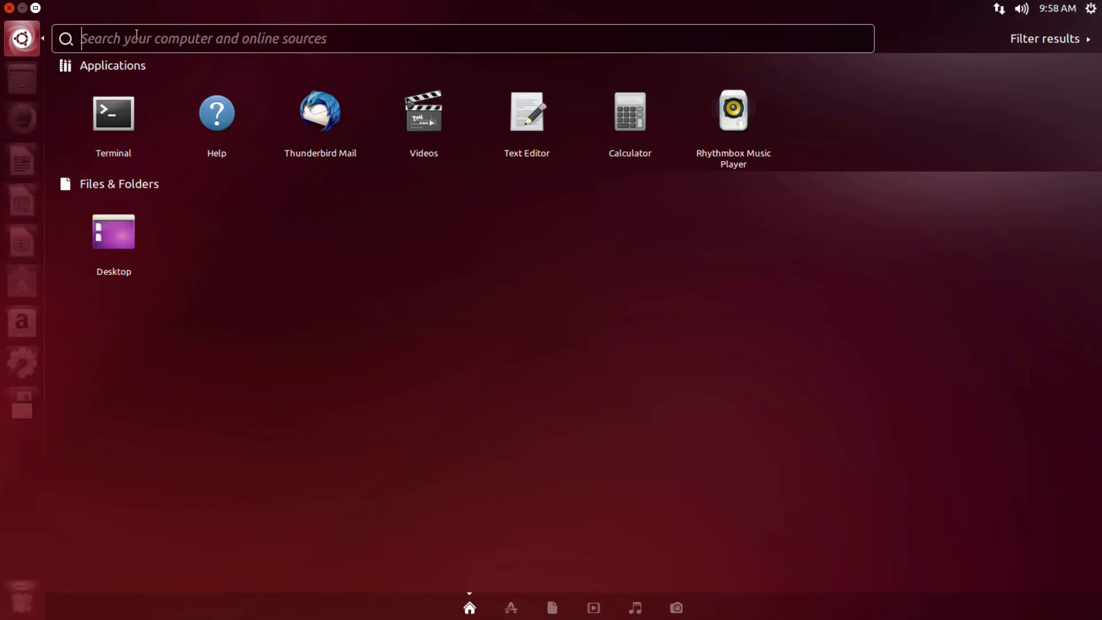
Search the Dash for 'update', run Software Updater, and start installing the 147.9 MB of updates
{"action": "type", "text": "update"}
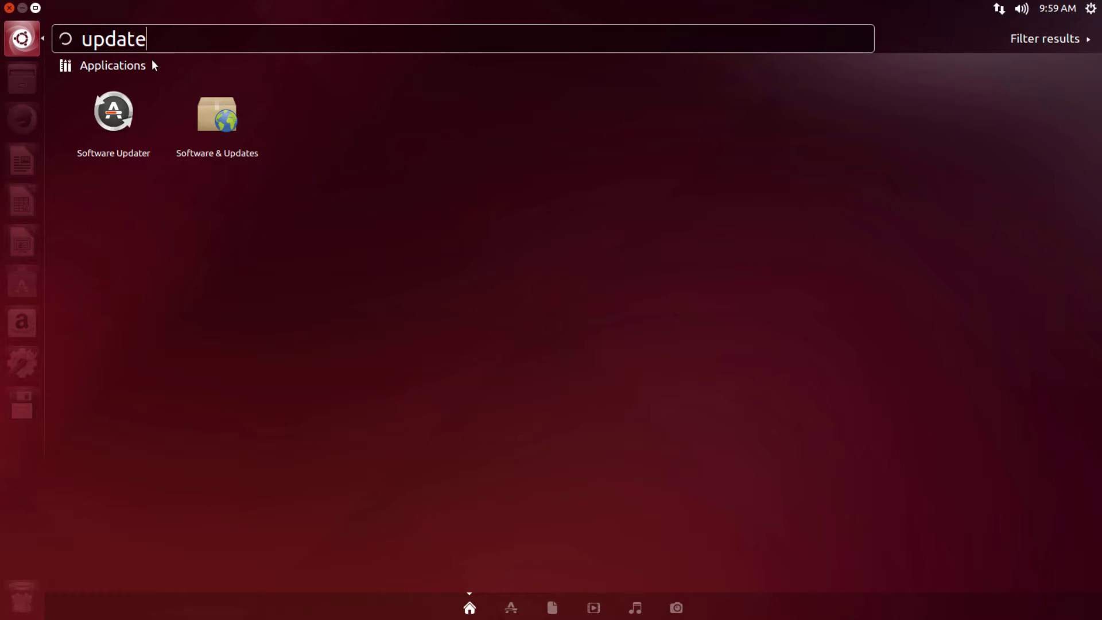
{"action": "left_click", "coordinate": [113, 111]}
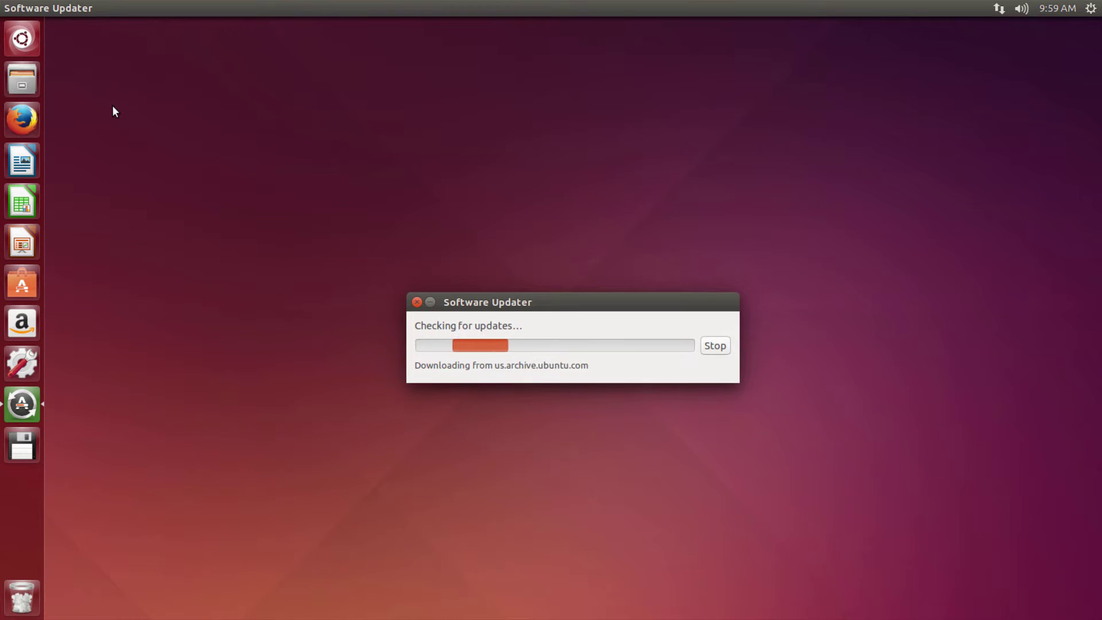
{"action": "left_click_drag", "start_coordinate": [530, 301], "coordinate": [544, 198]}
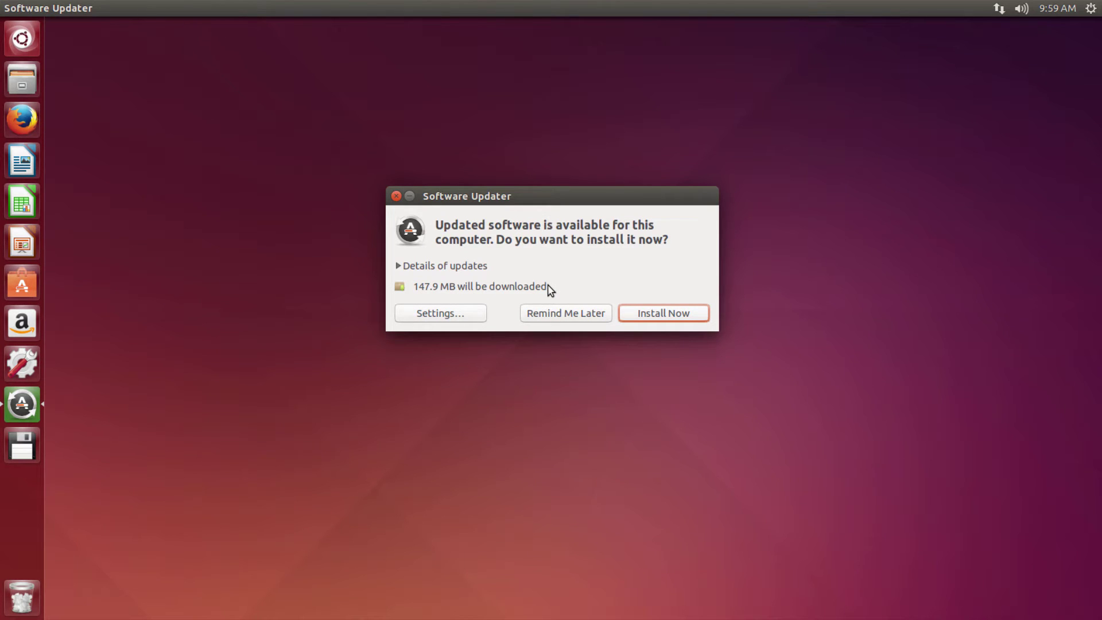
{"action": "left_click", "coordinate": [658, 310]}
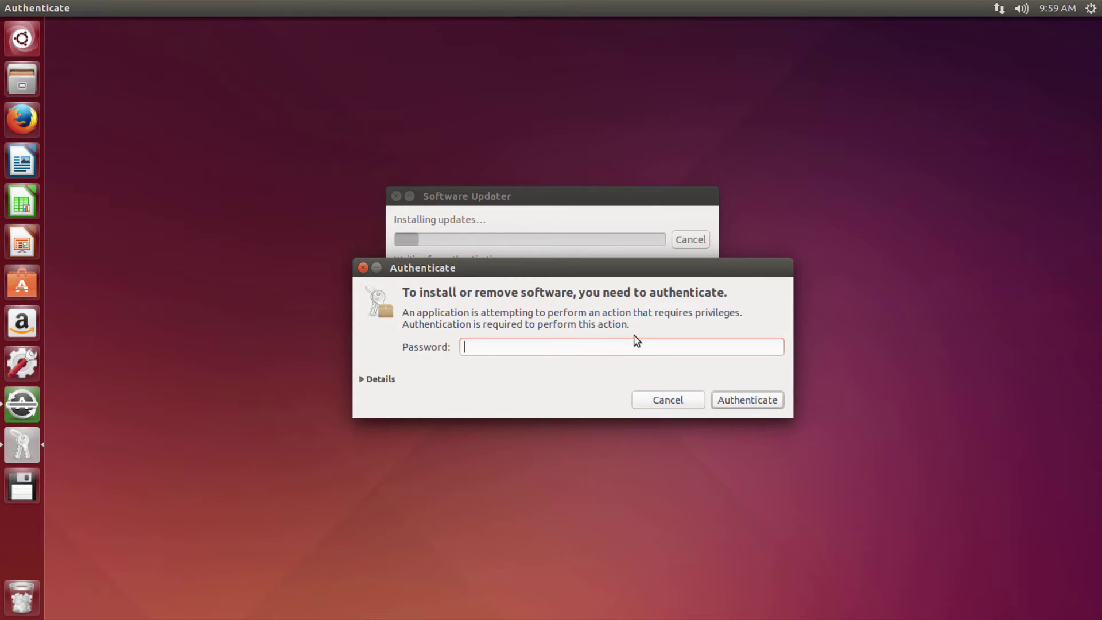
Authenticate with the account password so the updates download and install
{"action": "key", "text": "Return"}
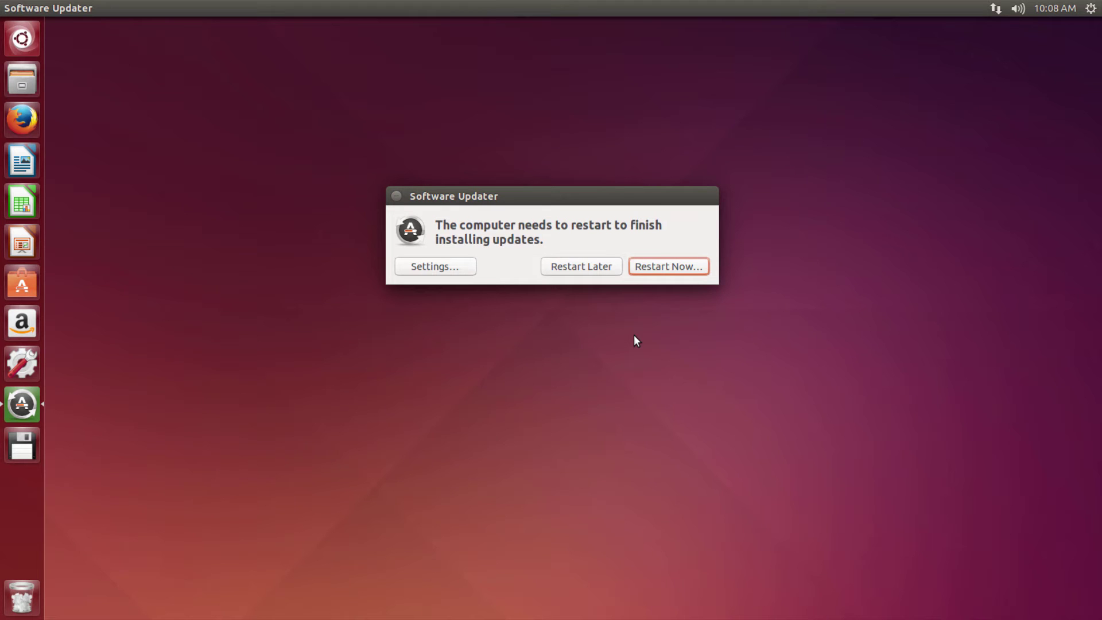
Restart the computer to complete the updates, then reopen System Settings
{"action": "left_click", "coordinate": [665, 272]}
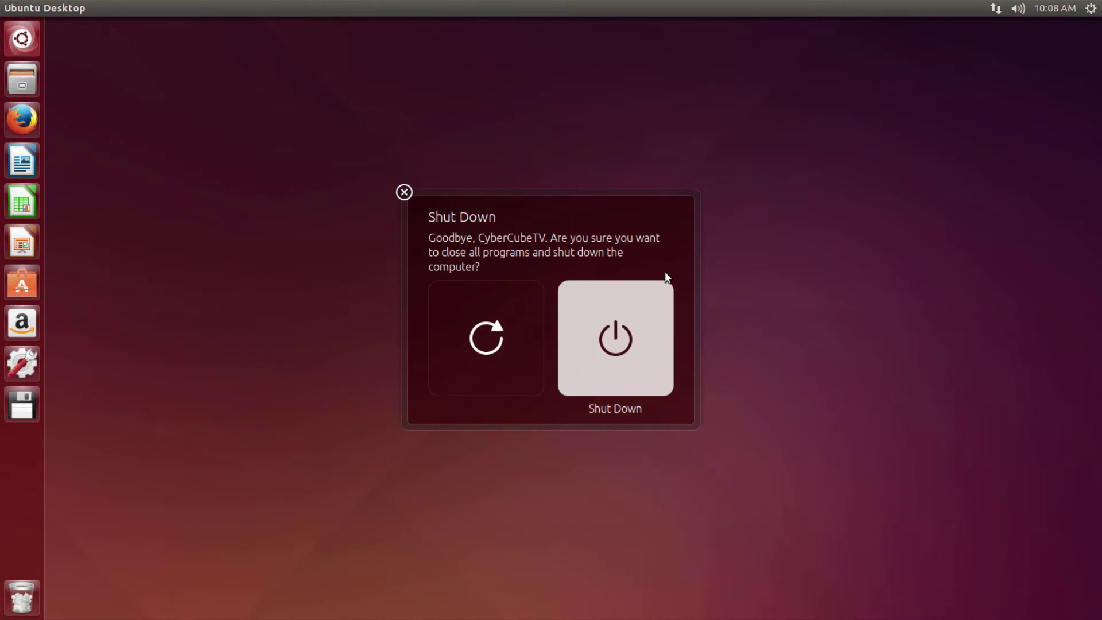
{"action": "left_click", "coordinate": [511, 346]}
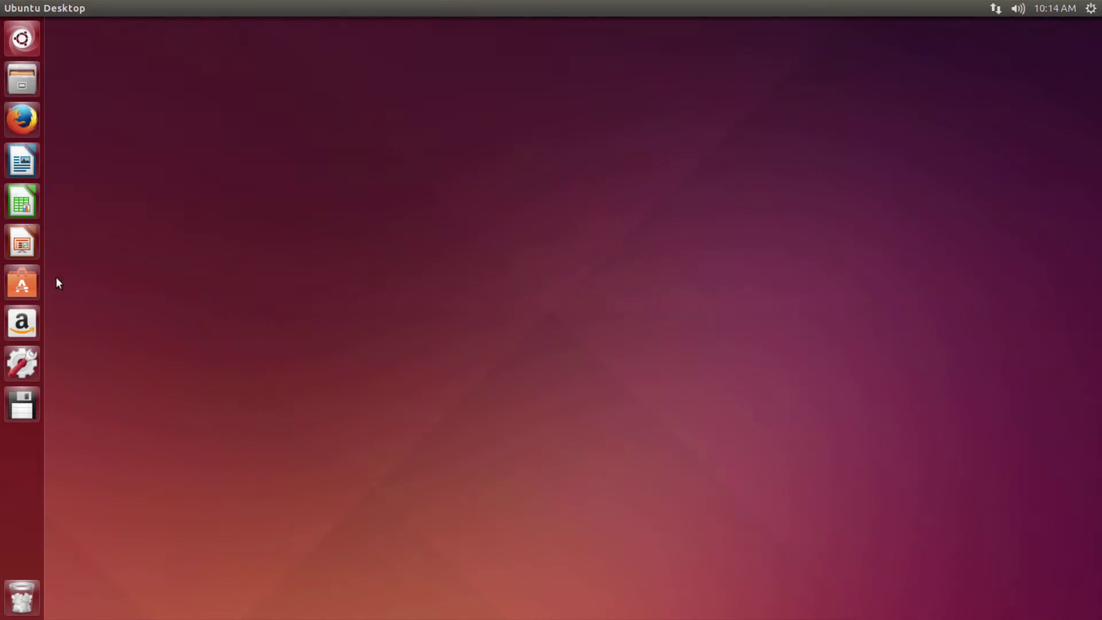
{"action": "left_click", "coordinate": [23, 368]}
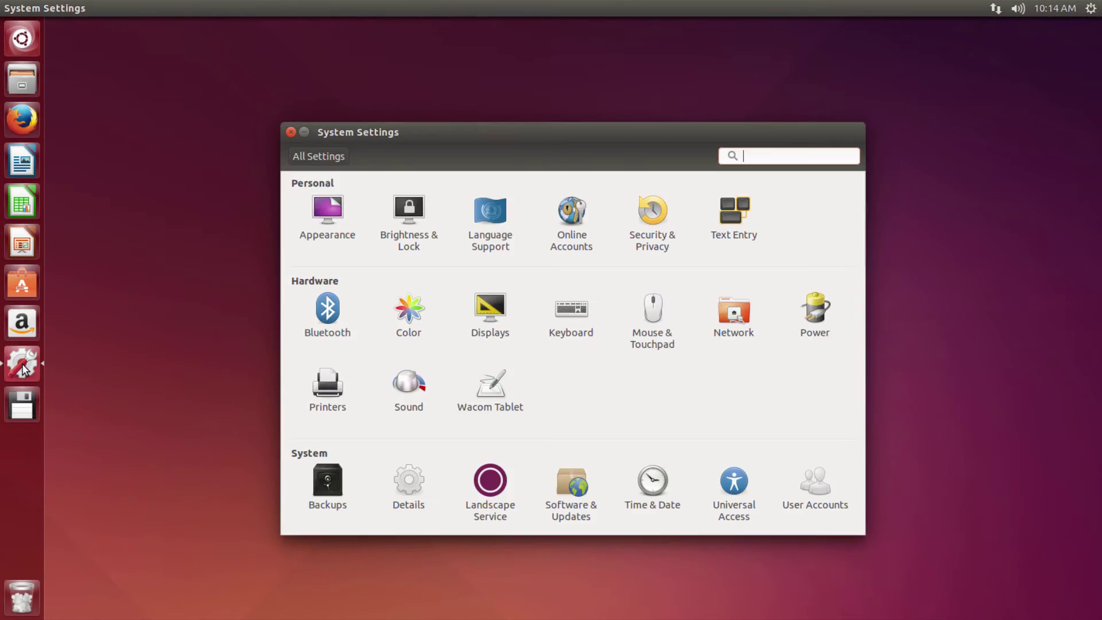
Switch off 'Include online search results' in Security & Privacy > Search, then launch Ubuntu Software Center
{"action": "left_click", "coordinate": [657, 214]}
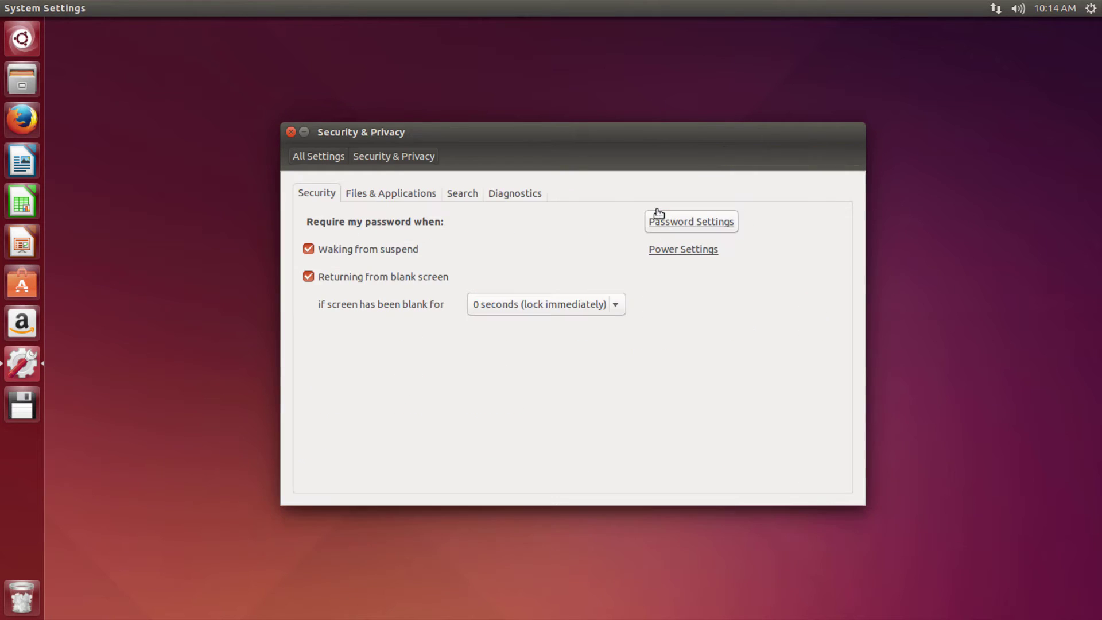
{"action": "left_click", "coordinate": [462, 200]}
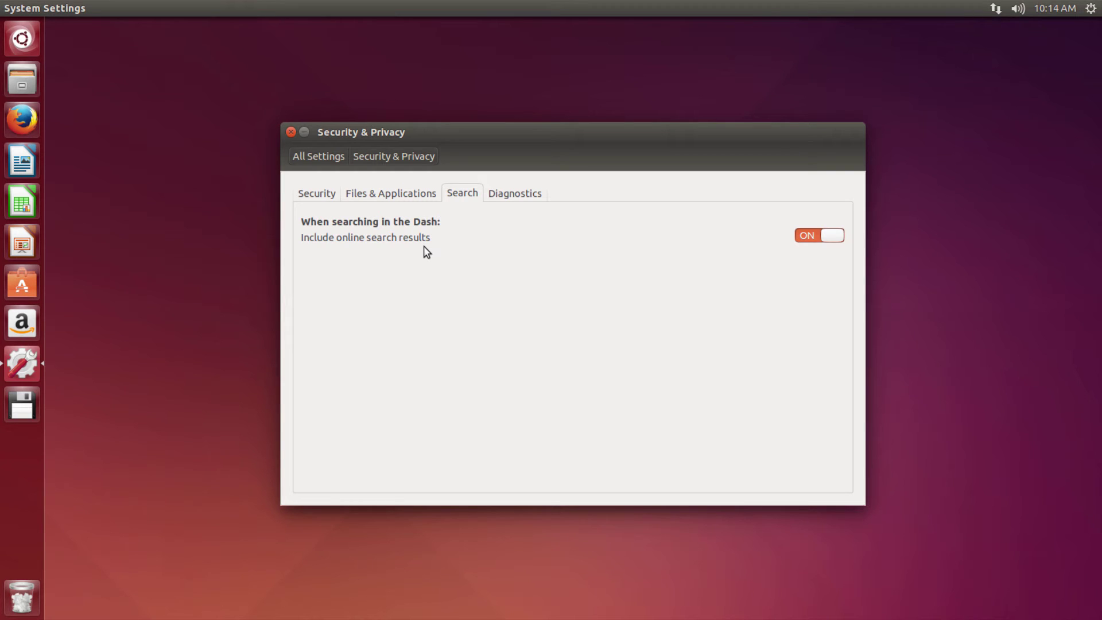
{"action": "left_click", "coordinate": [832, 236]}
{"action": "left_click", "coordinate": [291, 132]}
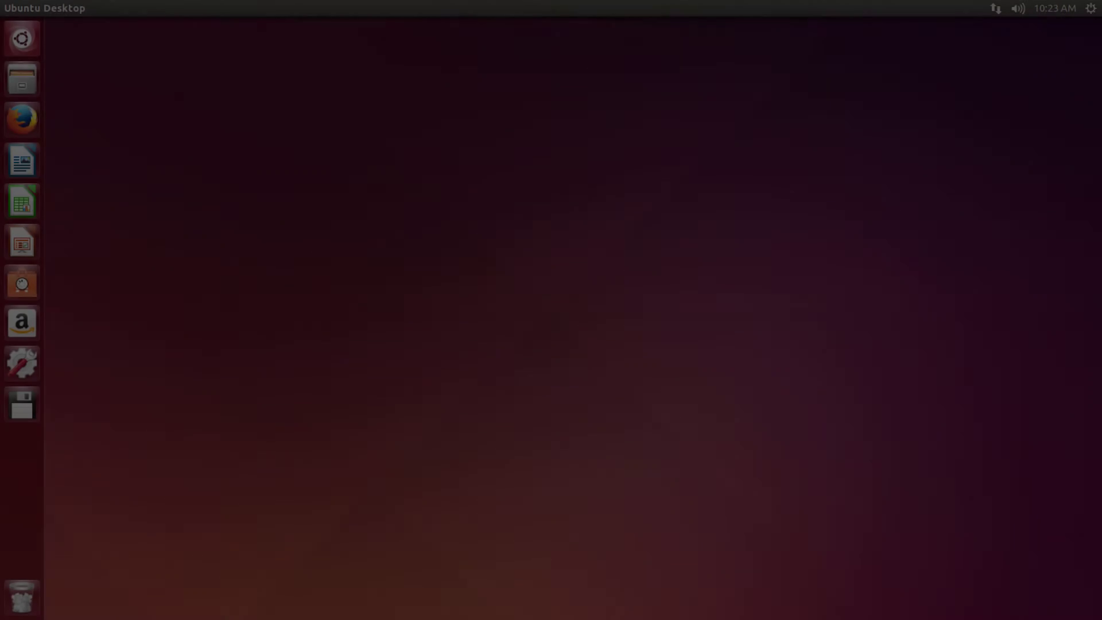
{"action": "left_click", "coordinate": [22, 282]}
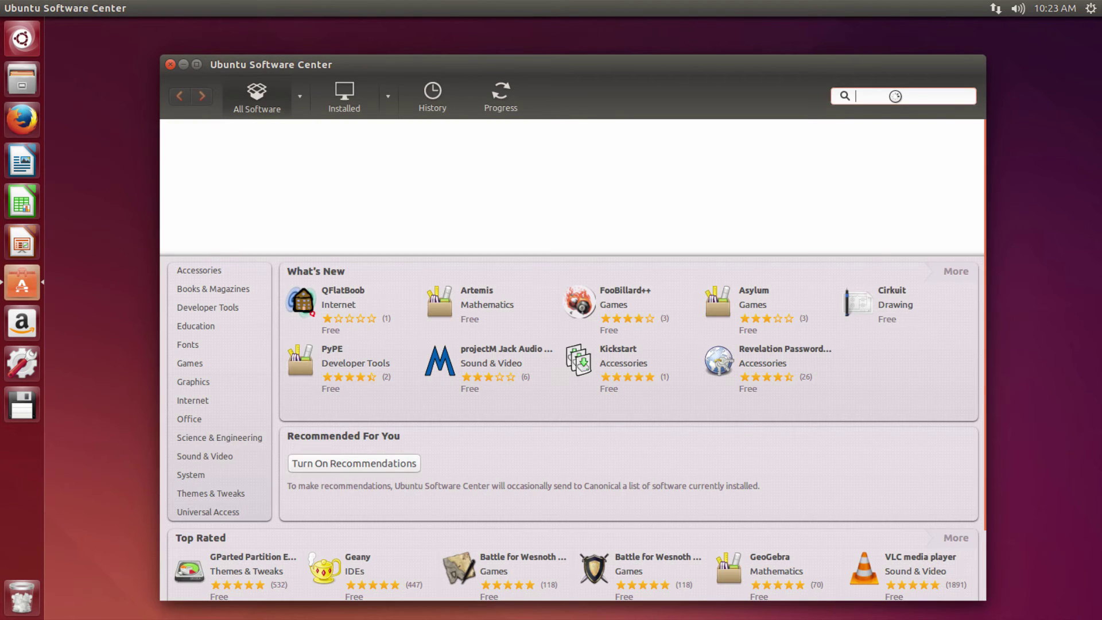
Search 'rest', install Ubuntu restricted extras with password authorisation, then close Software Center
{"action": "type", "text": "restri"}
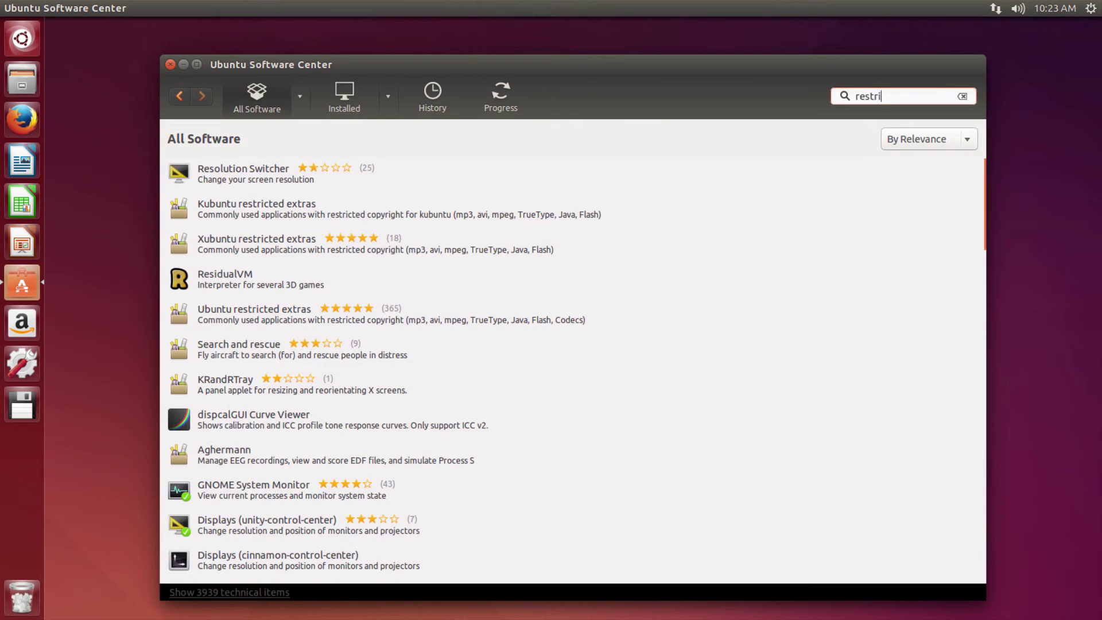
{"action": "left_click", "coordinate": [277, 238]}
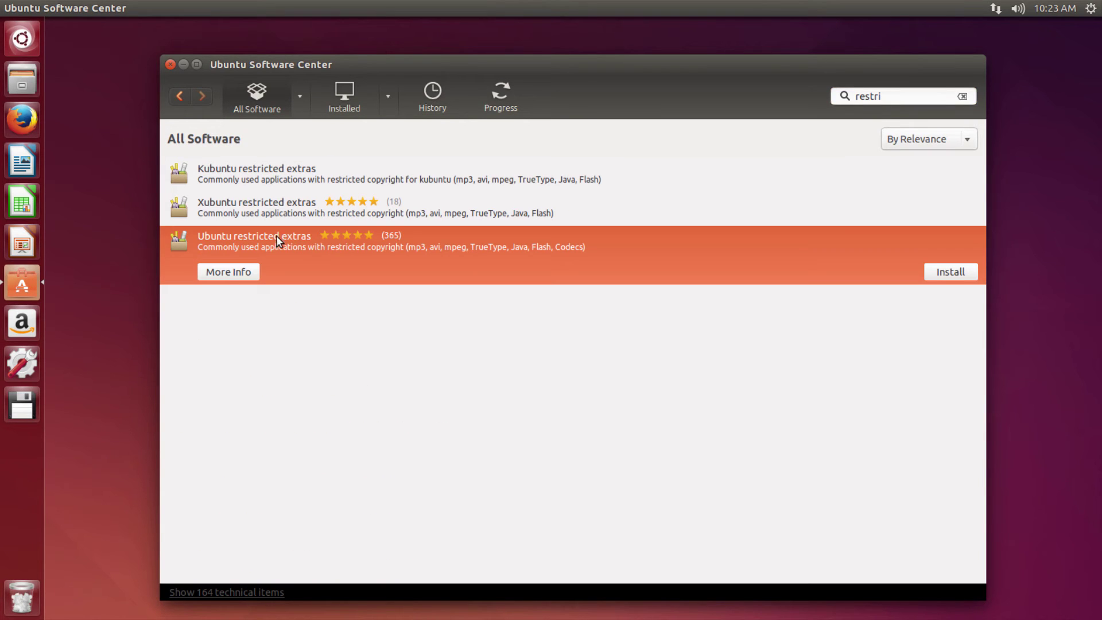
{"action": "left_click", "coordinate": [951, 273]}
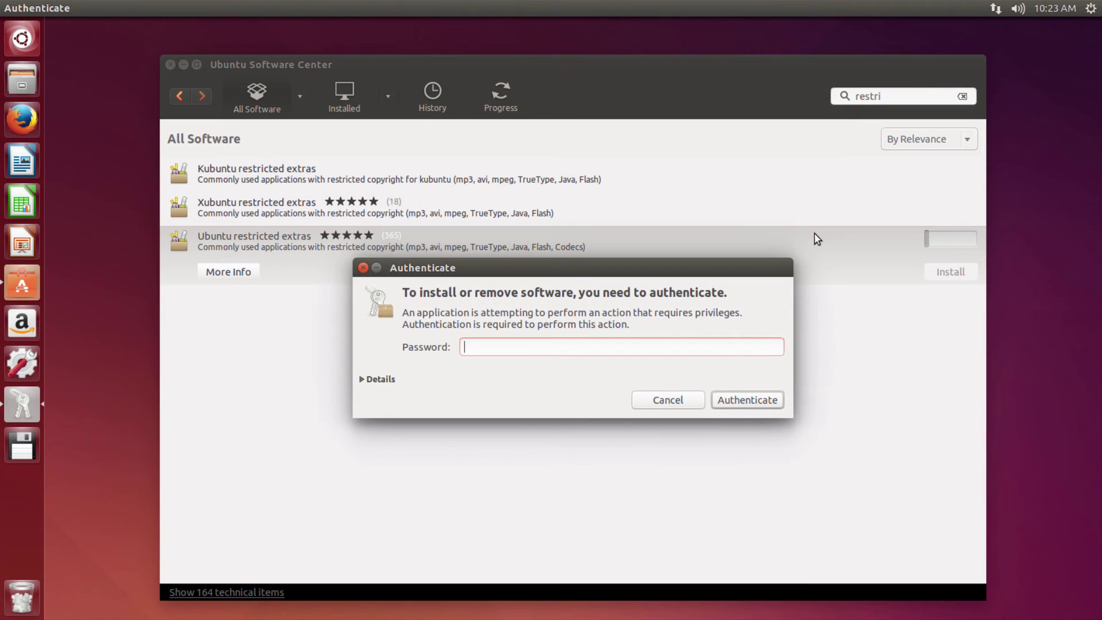
{"action": "key", "text": "Return"}
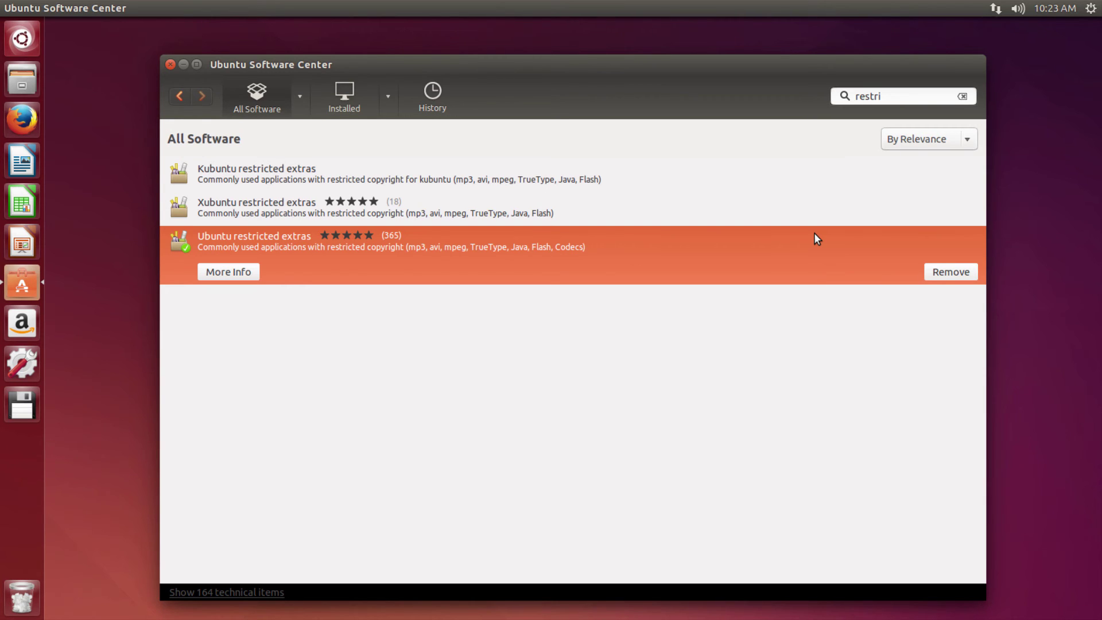
{"action": "left_click", "coordinate": [168, 66]}
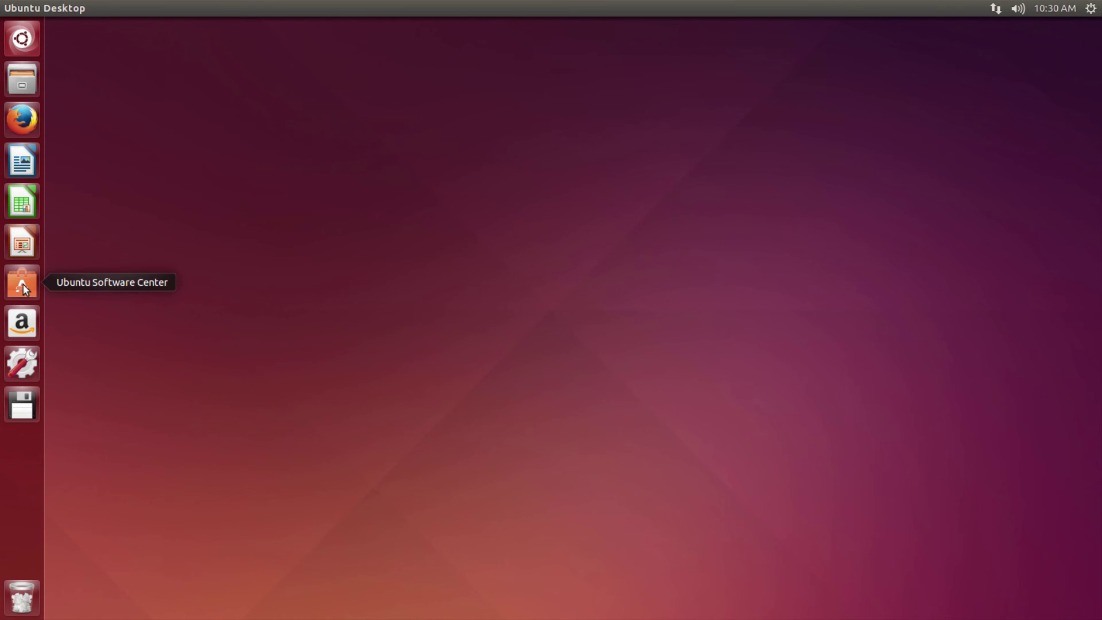
Relaunch Ubuntu Software Center from the launcher
{"action": "left_click", "coordinate": [23, 284]}
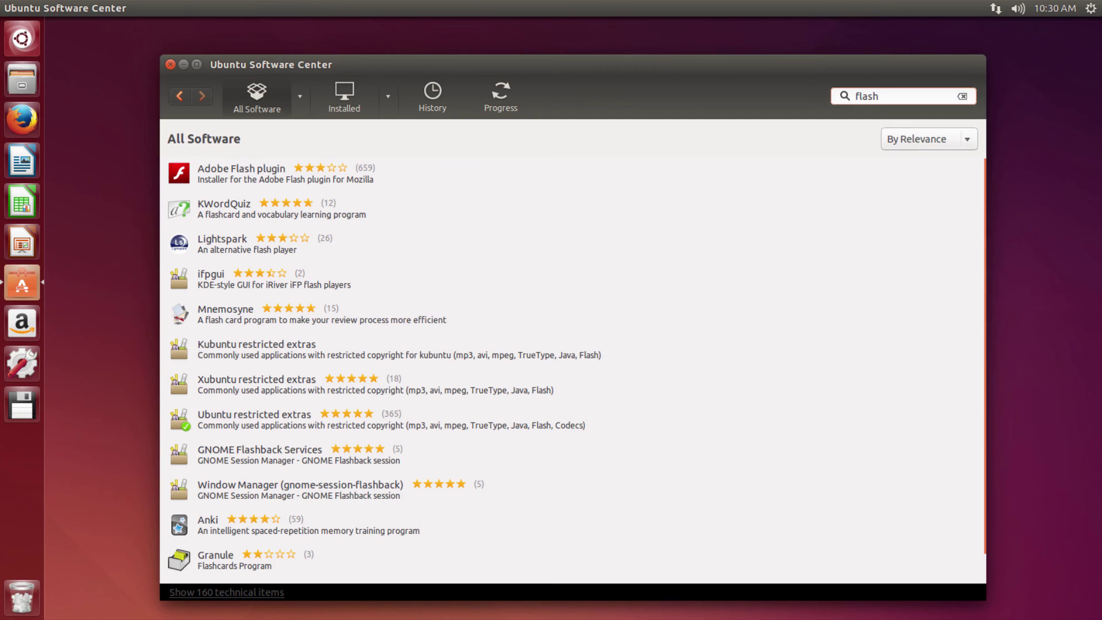
Select Adobe Flash plugin from the flash results and authorise its installation
{"action": "left_click", "coordinate": [241, 172]}
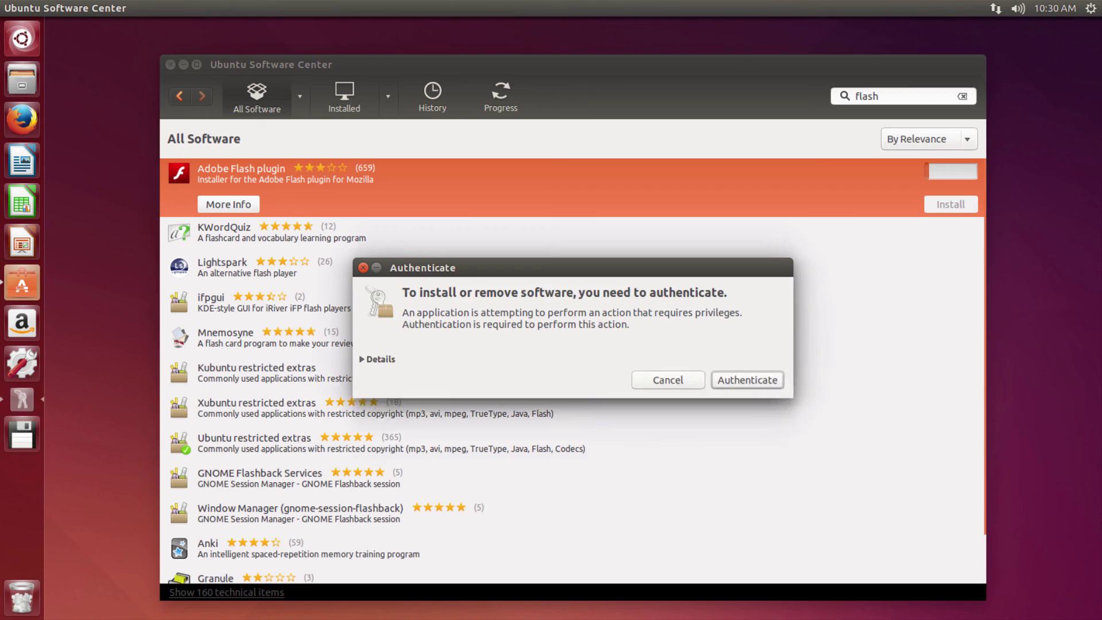
{"action": "key", "text": "Return"}
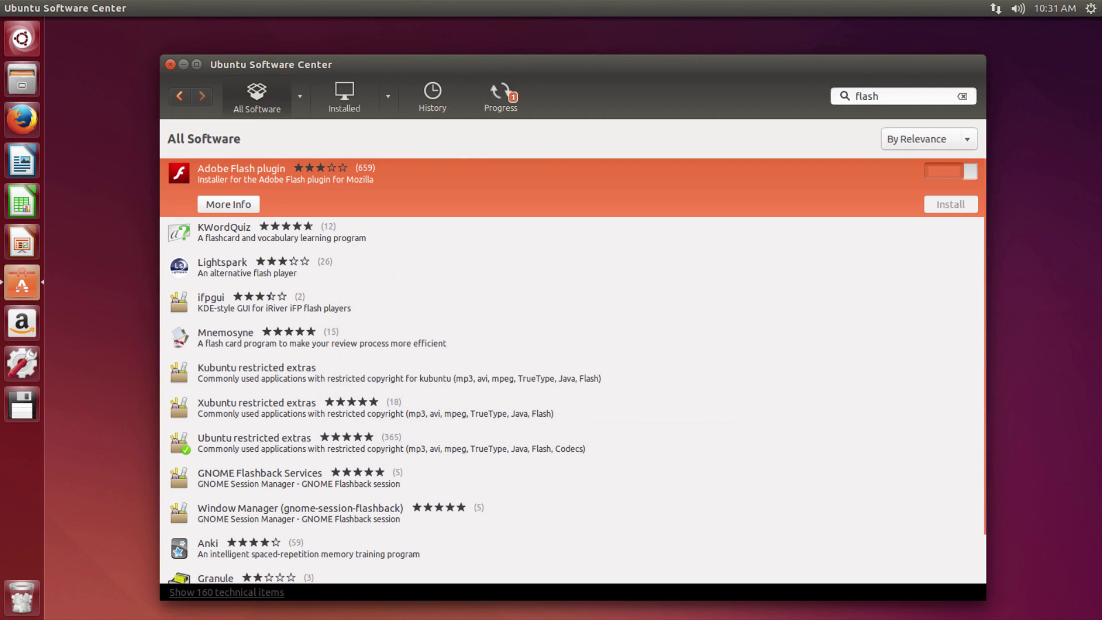